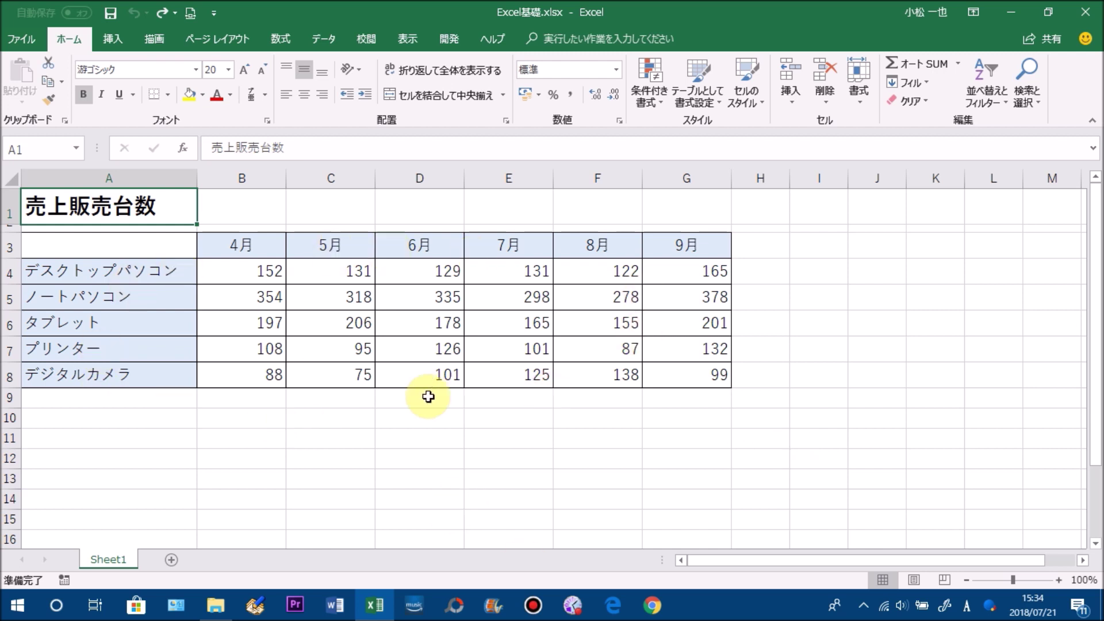
Copy the sales table A3:G8 with the Home ribbon's Copy and Paste it at A10
mouse_move(148, 244)
left_mouse_down()
mouse_move(360, 322)
mouse_move(689, 377)
left_mouse_up()
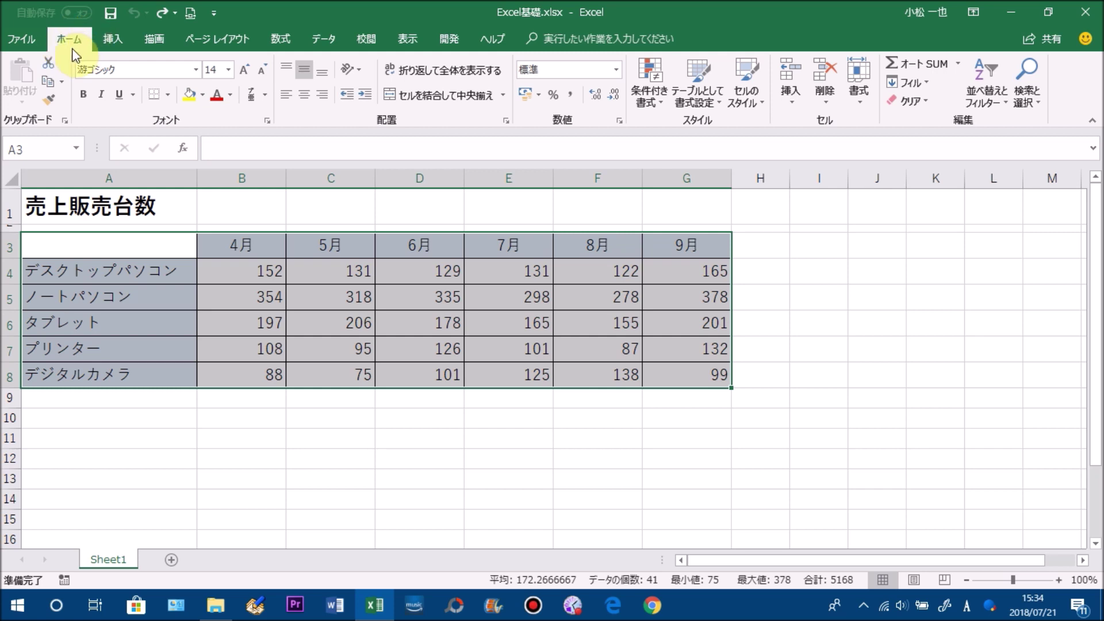
left_click(44, 85)
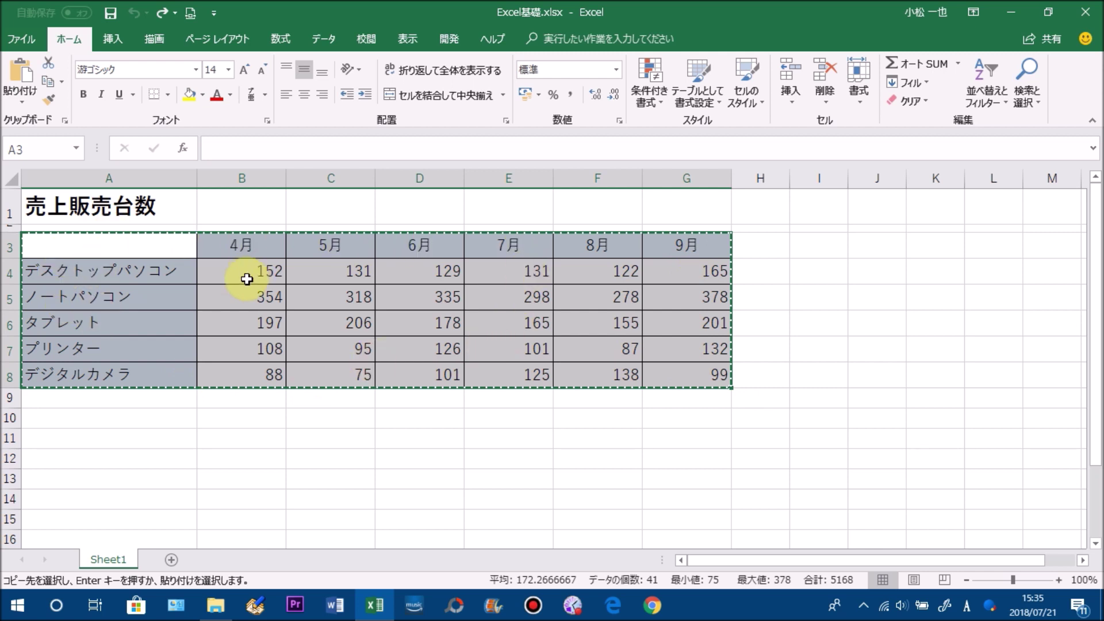
left_click(162, 421)
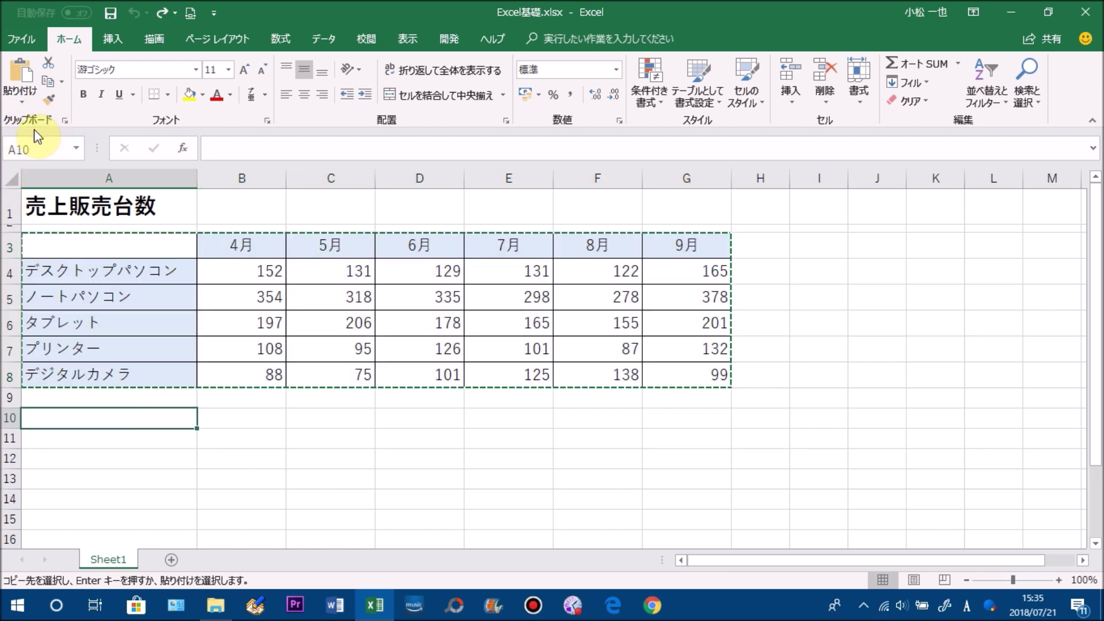
left_click(23, 74)
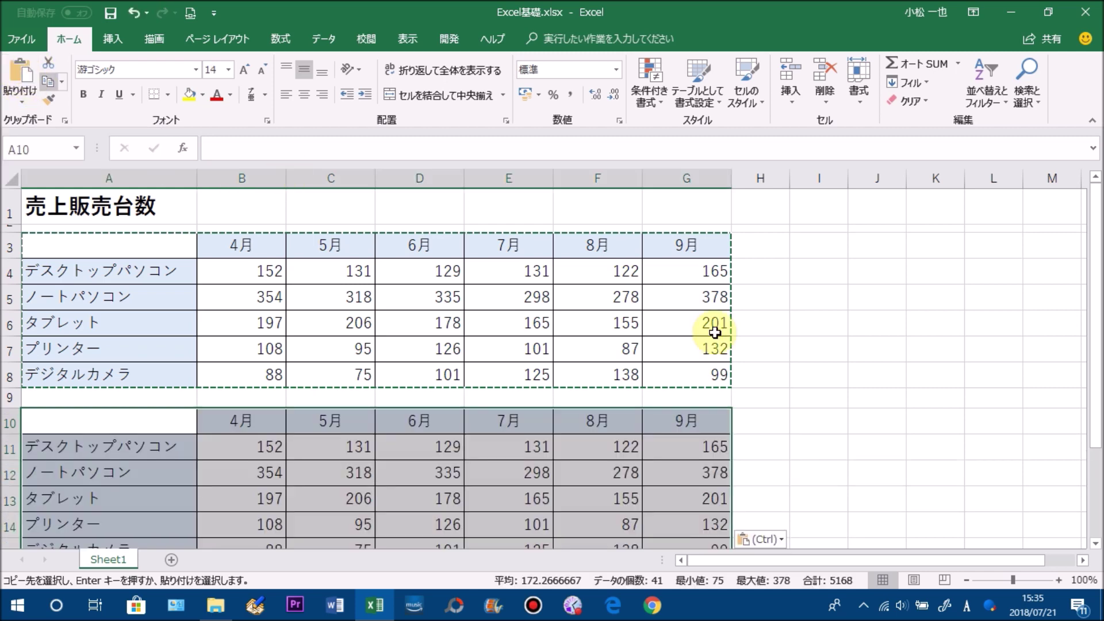
Undo the paste, removing the duplicate table from A10:G15
scroll(726, 374, "down", 1)
scroll(721, 377, "up", 1)
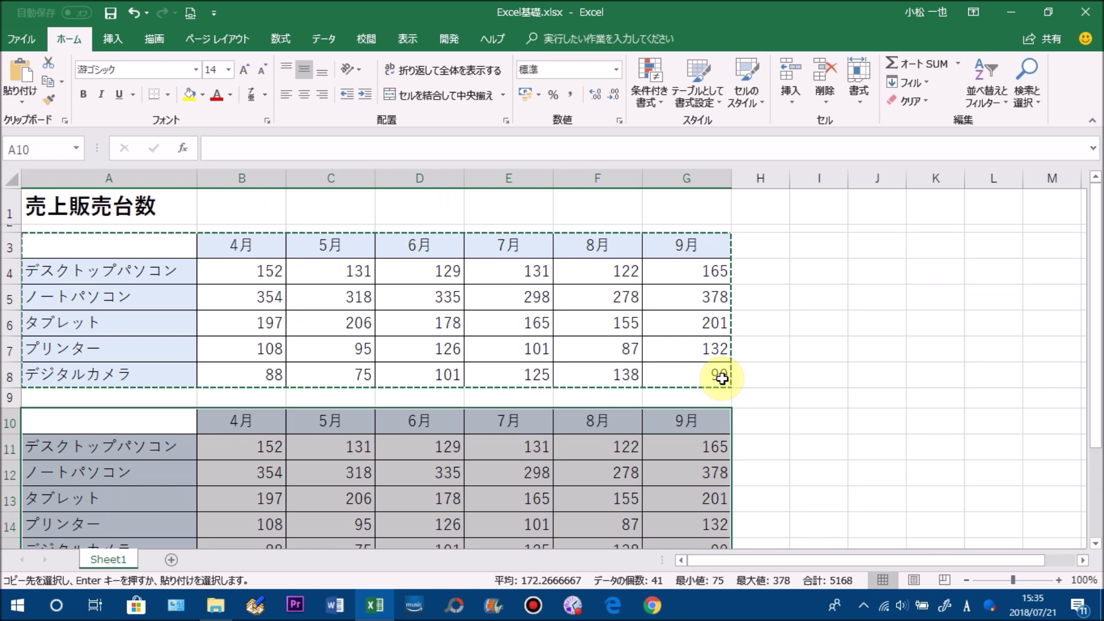
key("ctrl+z")
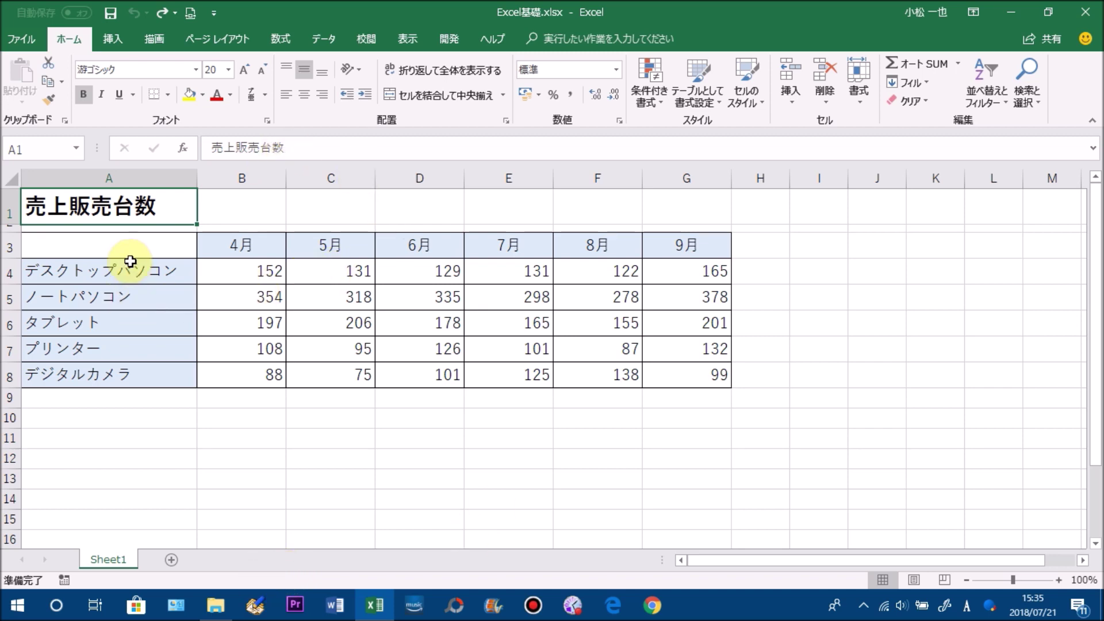
Copy A3:G8 with Ctrl+C and paste it into A10:G15 with Ctrl+V
mouse_move(136, 243)
left_mouse_down()
mouse_move(444, 346)
mouse_move(684, 374)
left_mouse_up()
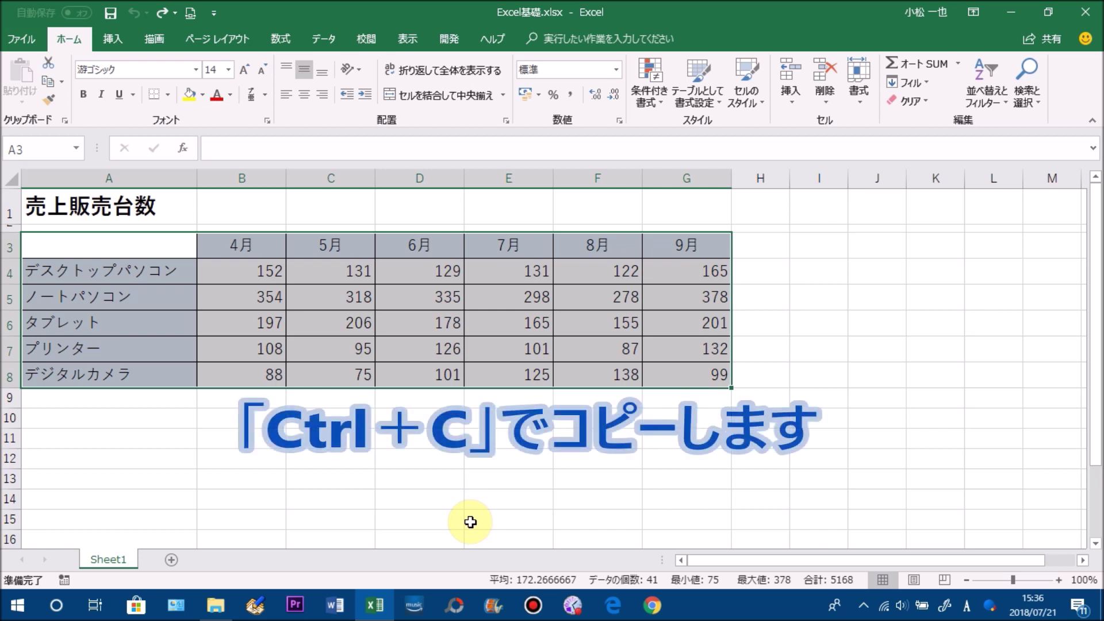
key("ctrl+c")
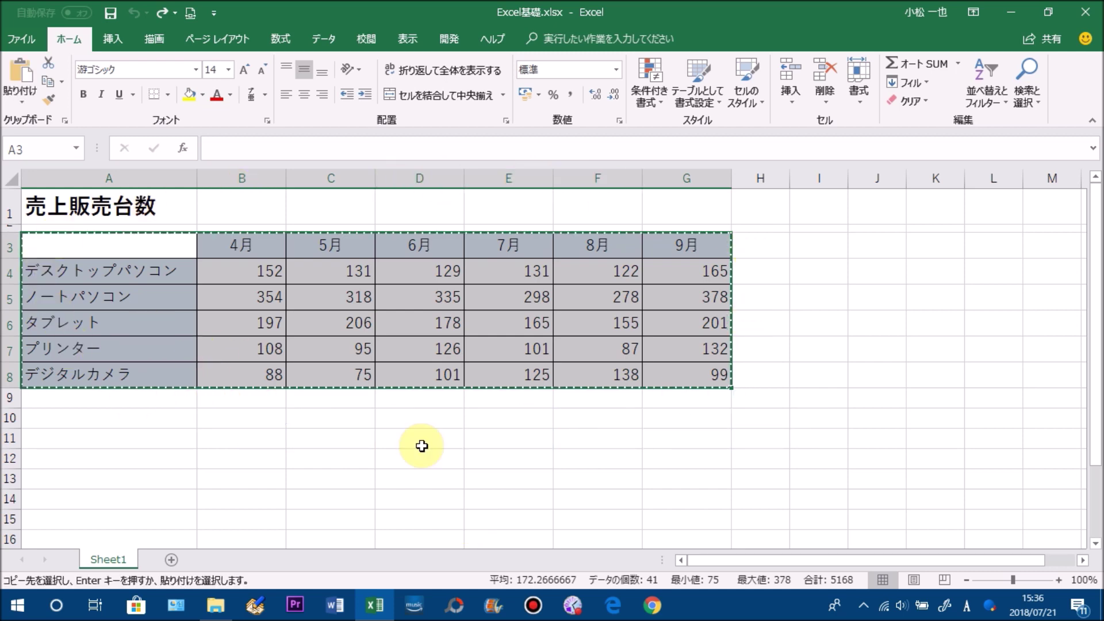
left_click(103, 414)
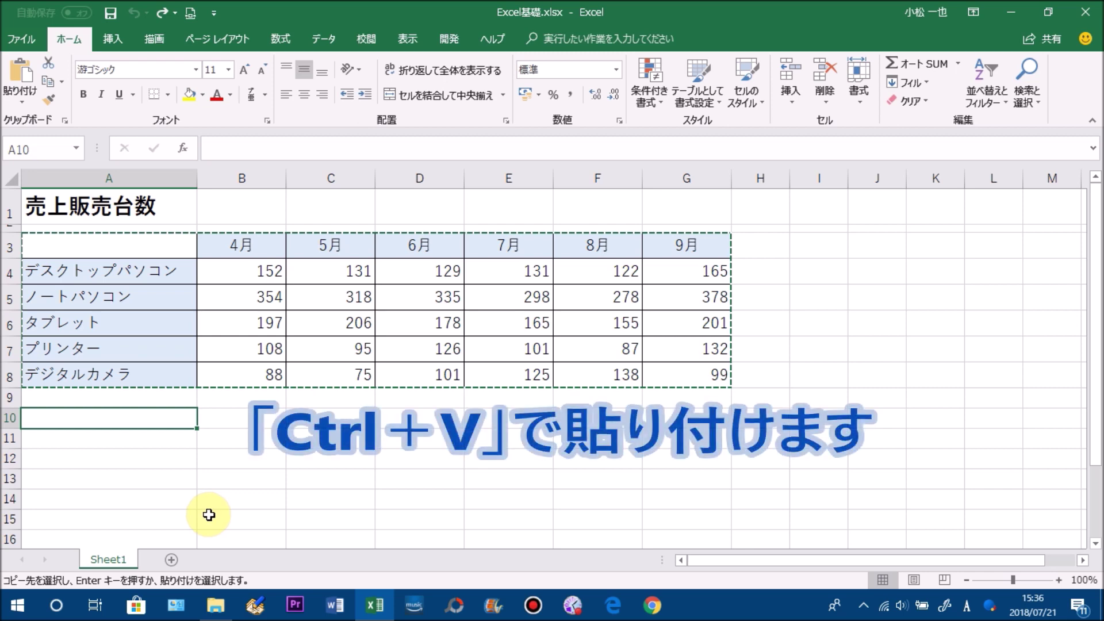
key("ctrl+v")
Undo the second paste so only the original A3:G8 table remains
scroll(313, 478, "down", 1)
scroll(313, 481, "down", 1)
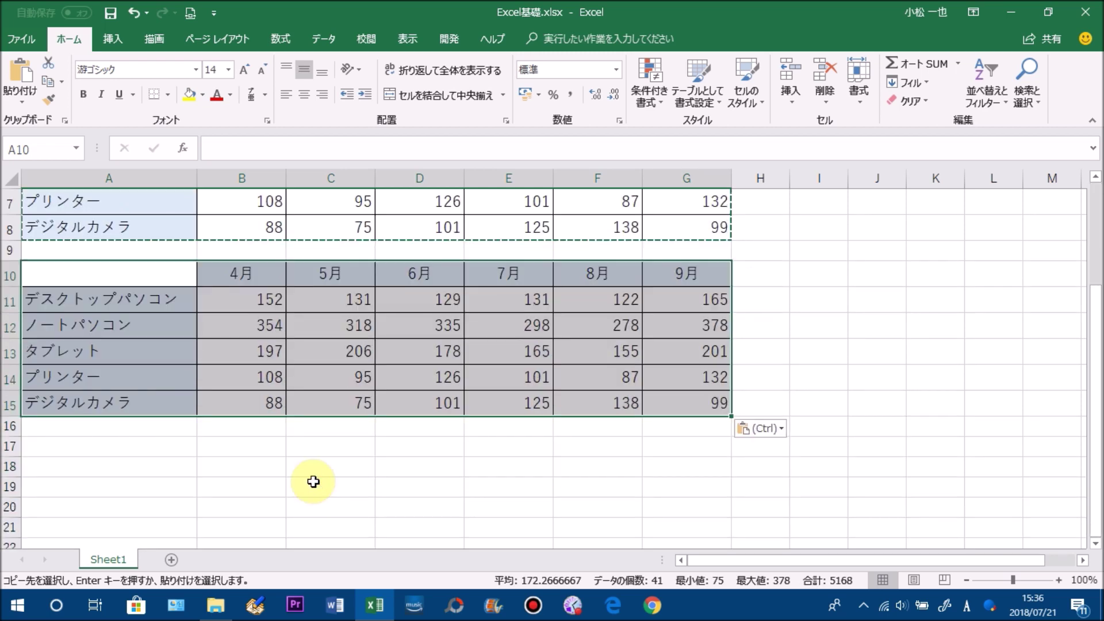
key("ctrl+z")
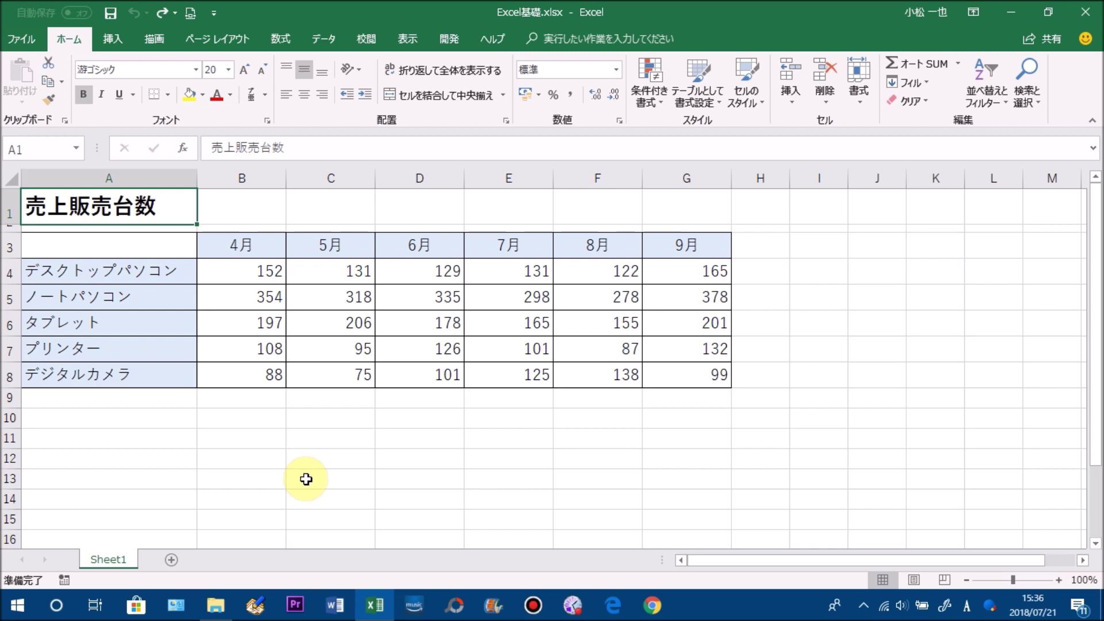
Select A3:G8 and Ctrl+drag it down to create a copy at A10:G15
left_click_drag(138, 247, 661, 370)
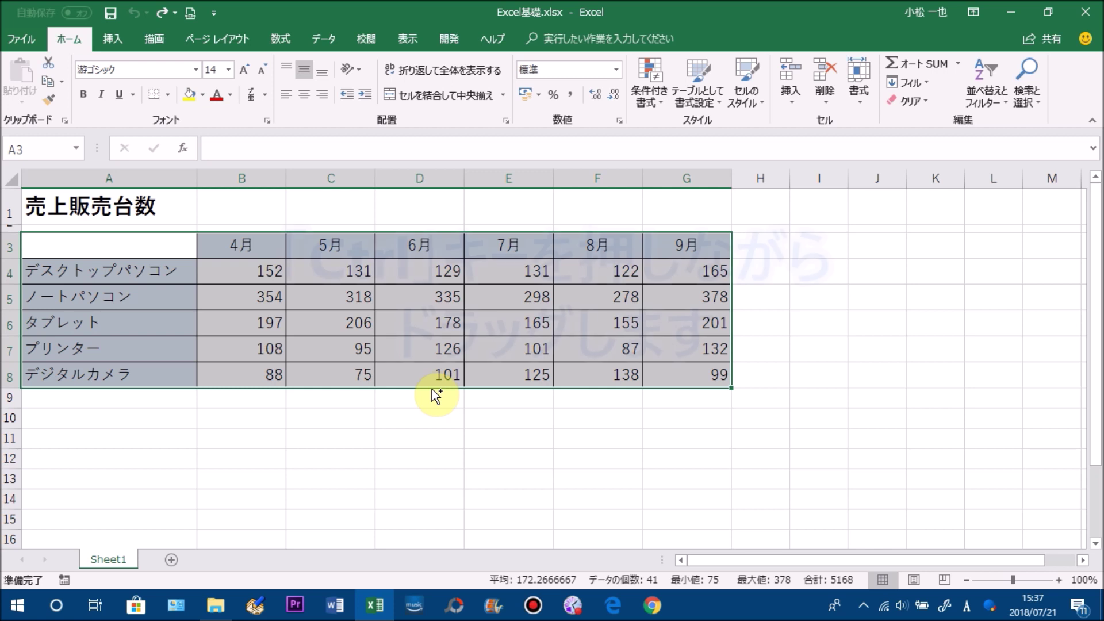
left_click_drag(432, 388, 437, 512)
scroll(798, 367, "down", 1)
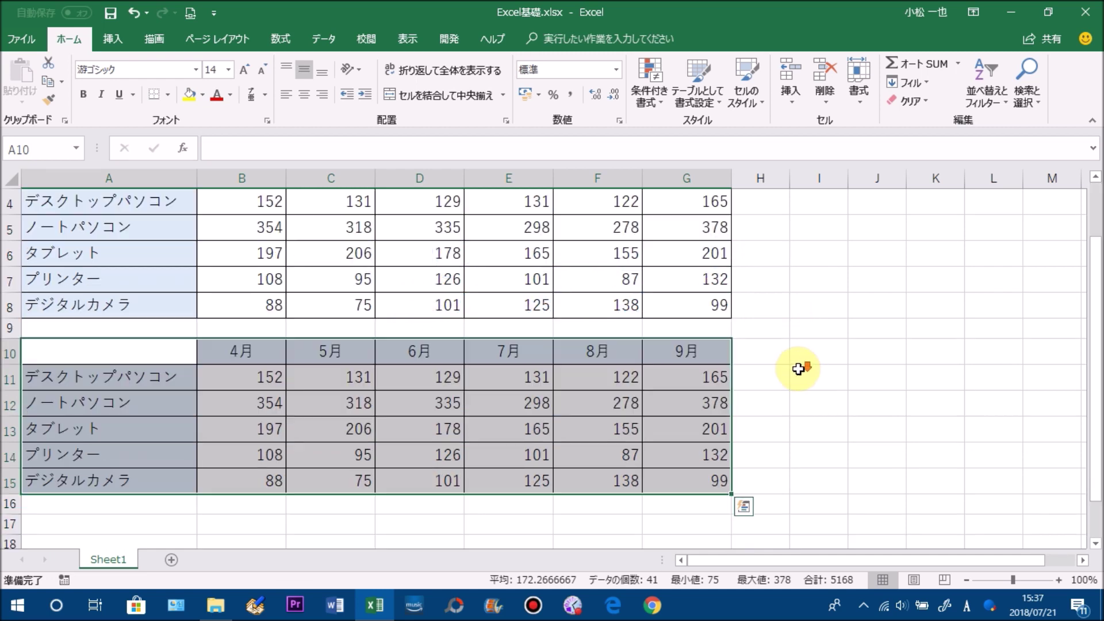